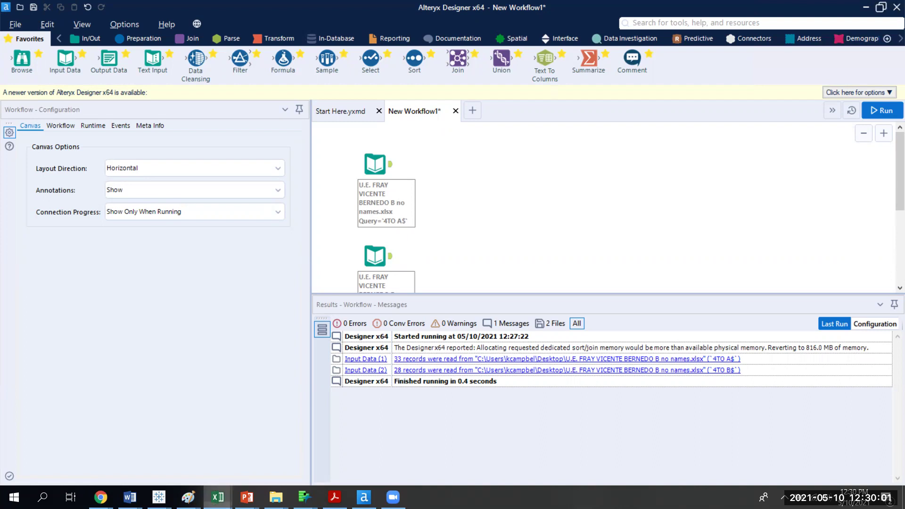
- Bring the Excel workbook U.E. FRAY VICENTE BERNEDO B to the front, showing sheet 4TO A
mouse_move(218, 497)
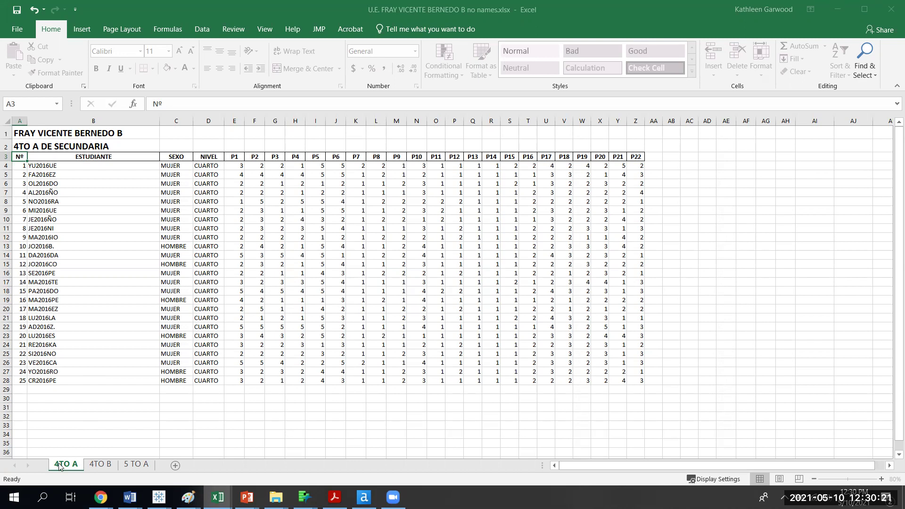
- Review the 4TO B, 5 TO A and 4TO A sheets, then select the 4TO B student data A4:Z31
left_click(99, 465)
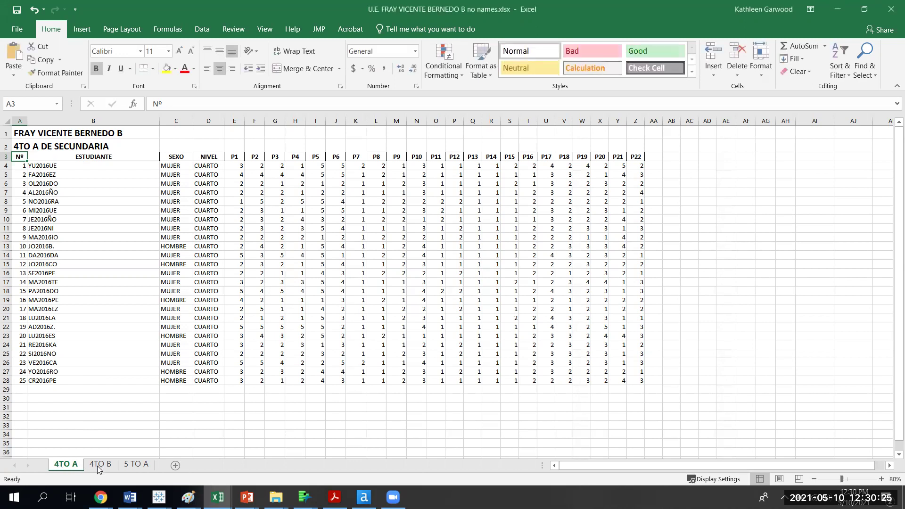
left_click(135, 466)
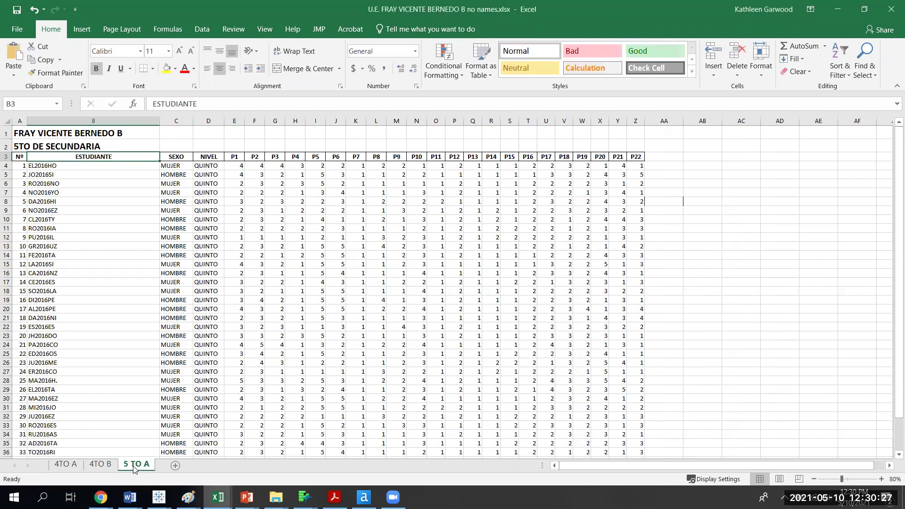
left_click(102, 465)
left_click(61, 466)
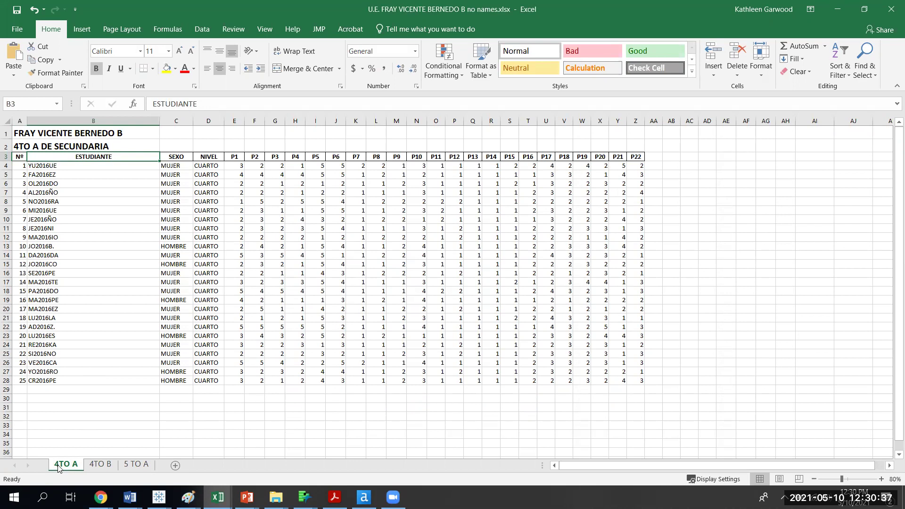
left_click(100, 465)
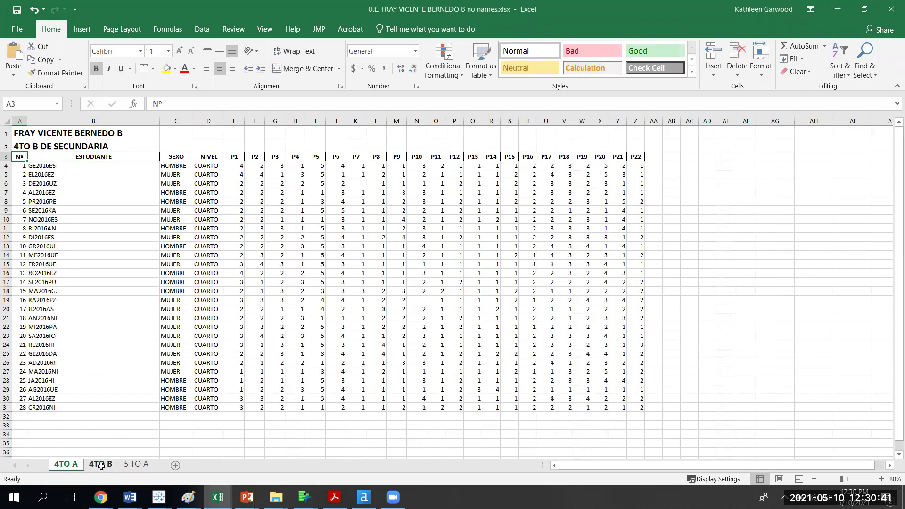
left_click_drag(19, 165, 634, 405)
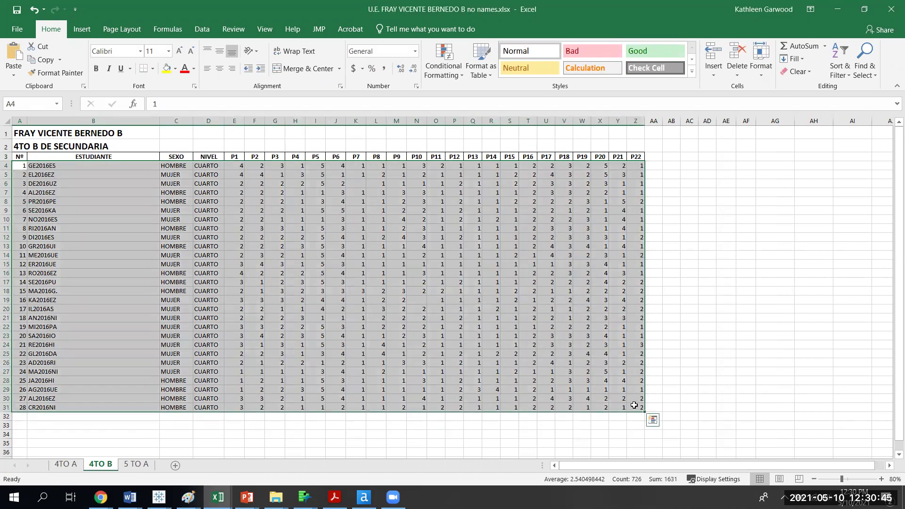
- Select the question headers P1 through P22, then the first student code in cell B4
left_click(660, 212)
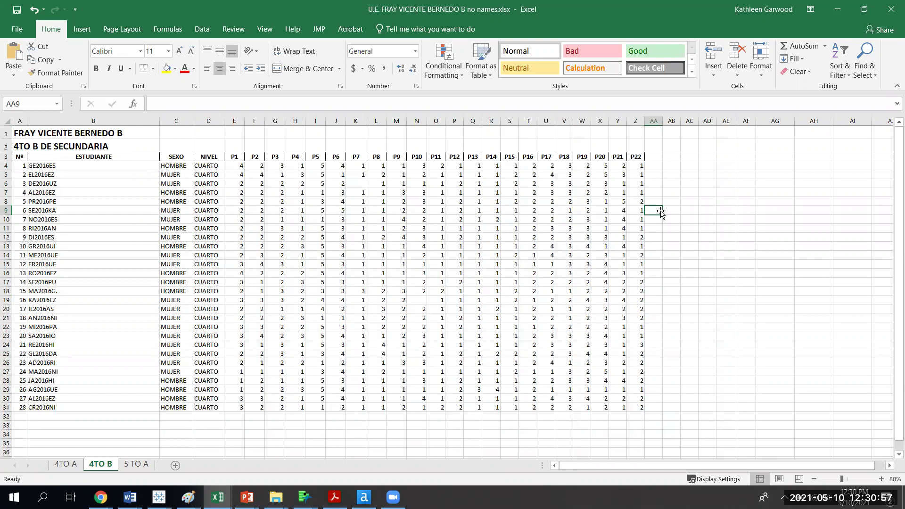
left_click(242, 157)
left_click_drag(244, 156, 854, 159)
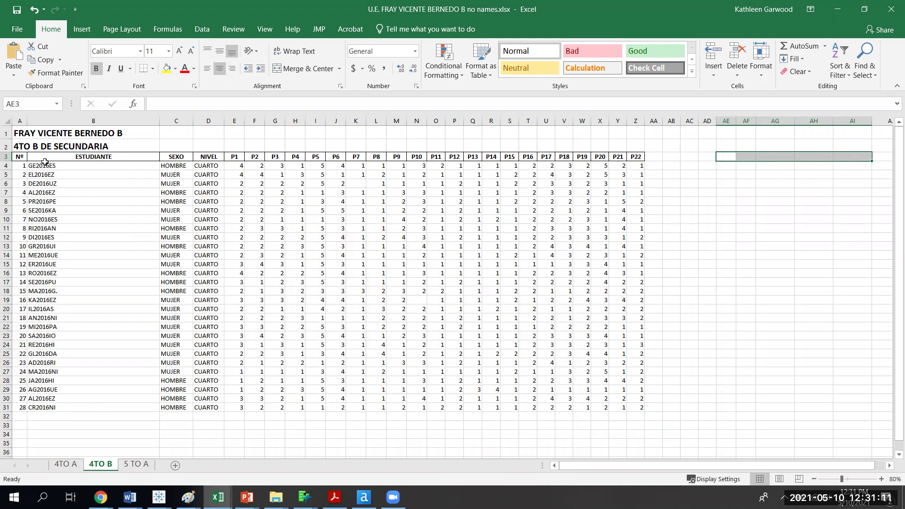
left_click(45, 165)
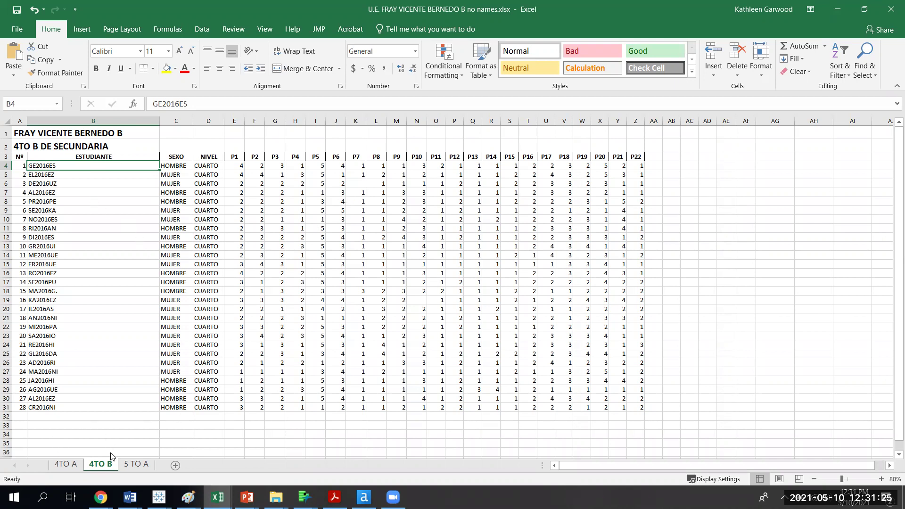
- Flip through the 4TO A and 4TO B sheets, ending on the 5 TO A sheet
left_click(69, 465)
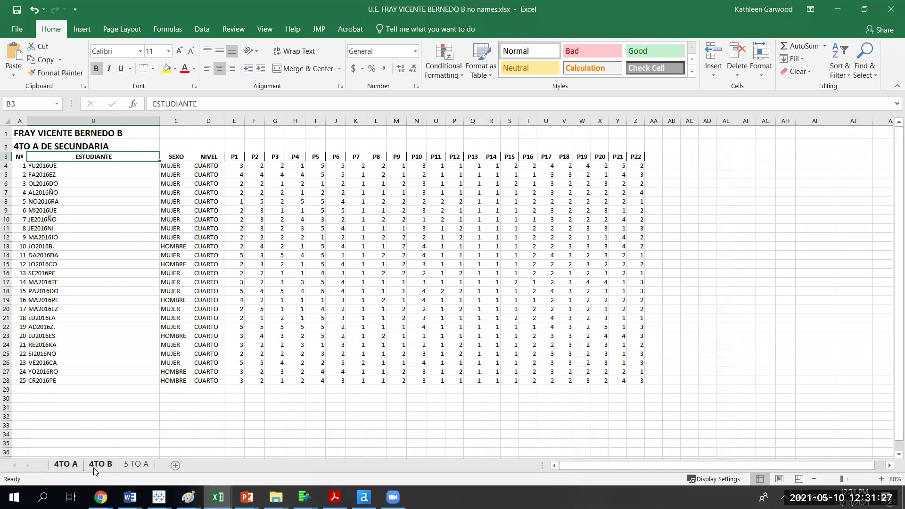
left_click(94, 466)
left_click(137, 466)
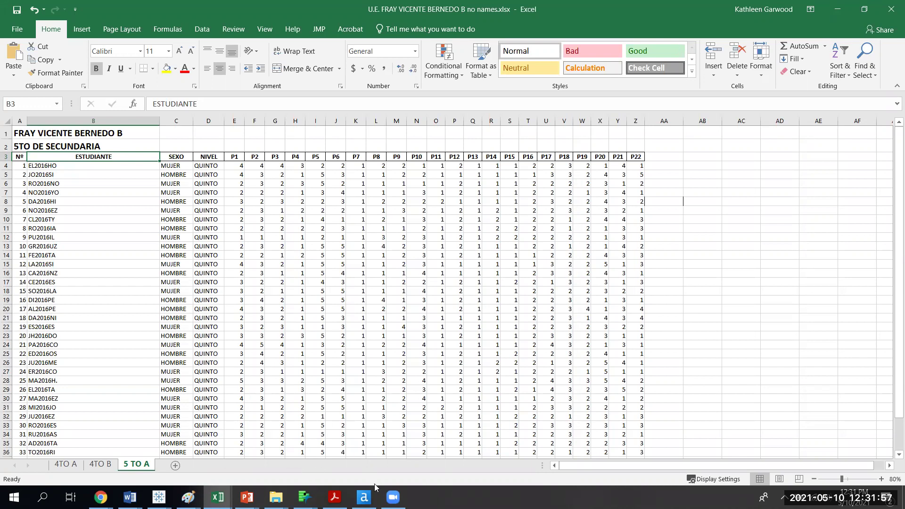
- Back in Alteryx, move the 4TO B Input Data (2) tool up and to the right
left_click(363, 497)
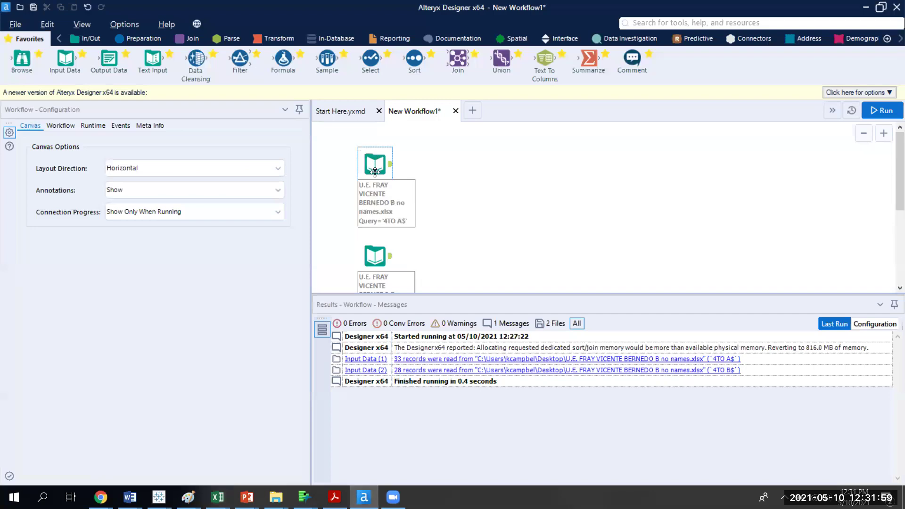
left_click(375, 254)
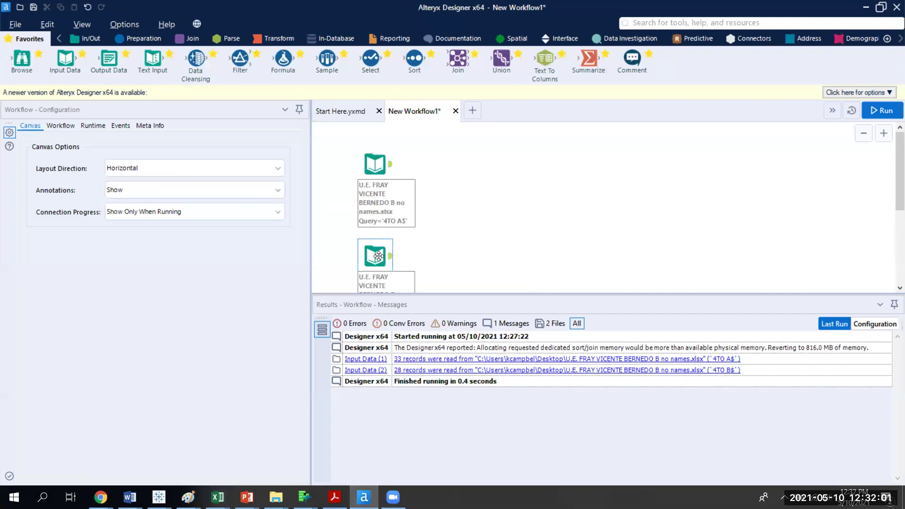
left_click_drag(376, 254, 461, 205)
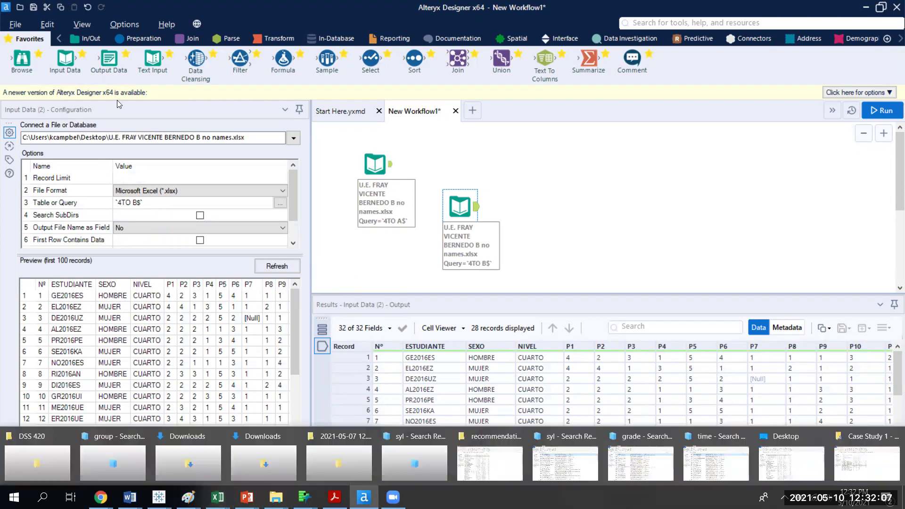
- Add a third Input Data tool and start choosing a file for its connection
left_click_drag(65, 58, 375, 256)
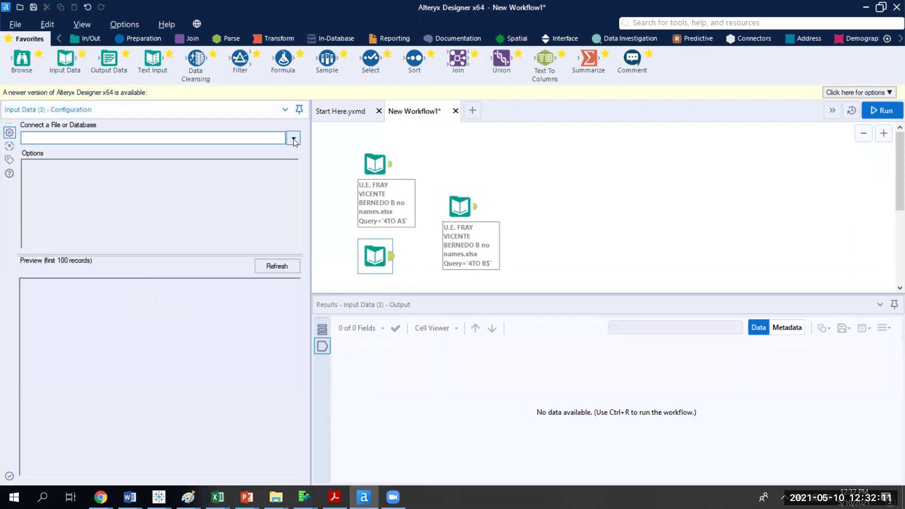
left_click(293, 139)
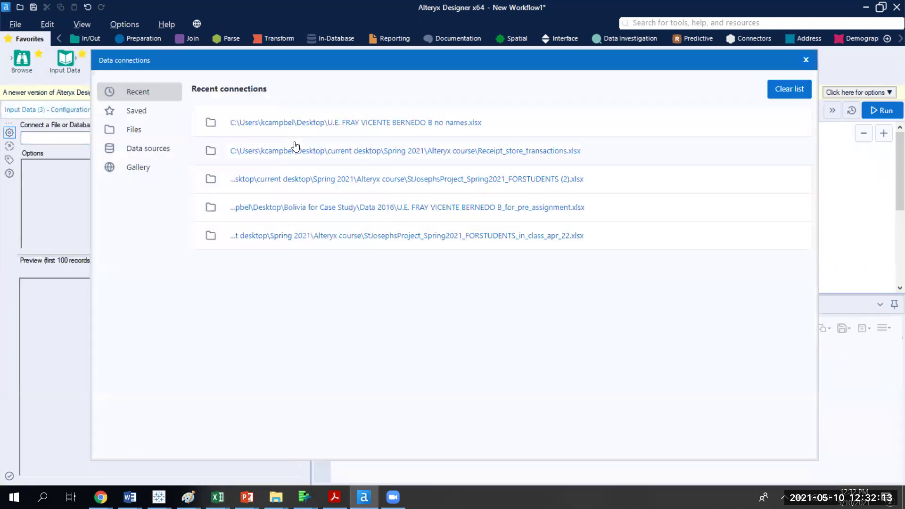
left_click(139, 130)
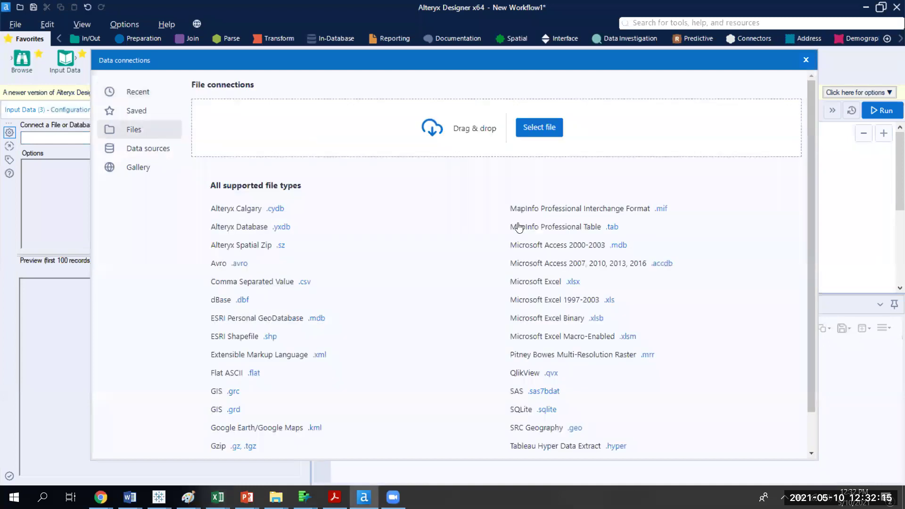
key("Escape")
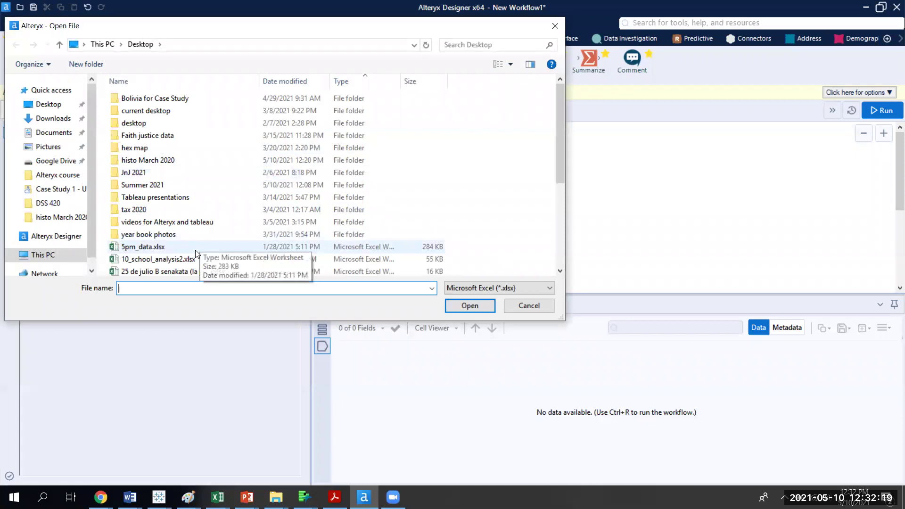
type("Fr")
key("BackSpace")
key("BackSpace")
- Point the third input at the U.E. FRAY VICENTE BERNEDO B workbook, sheet 5 TO A
left_click(278, 79)
double_click(184, 98)
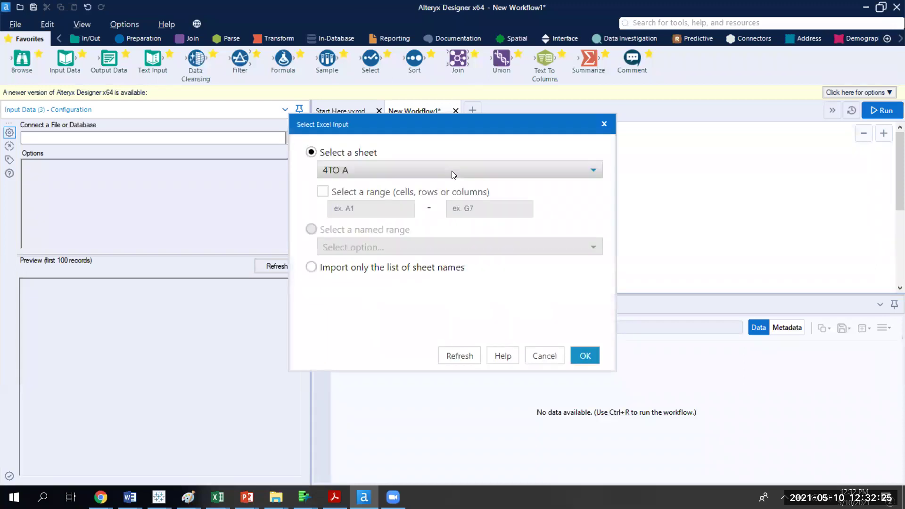
left_click(438, 177)
left_click(428, 208)
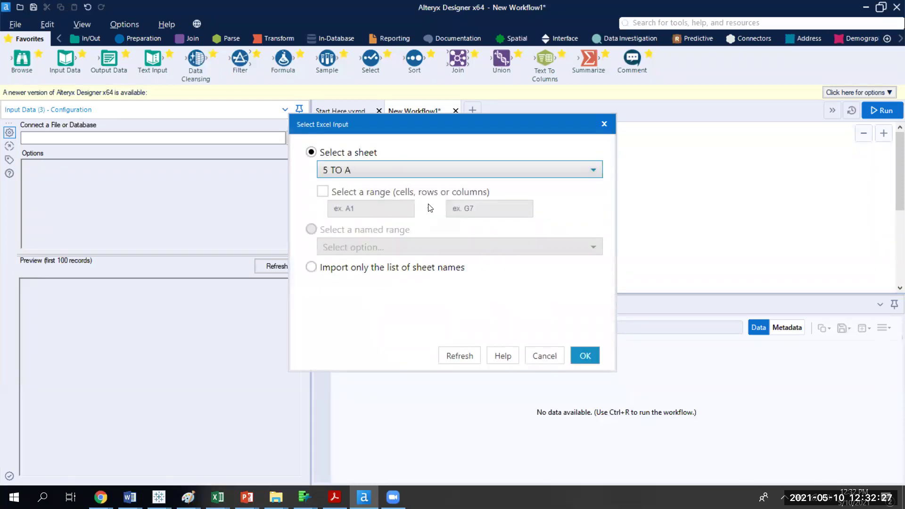
left_click(584, 355)
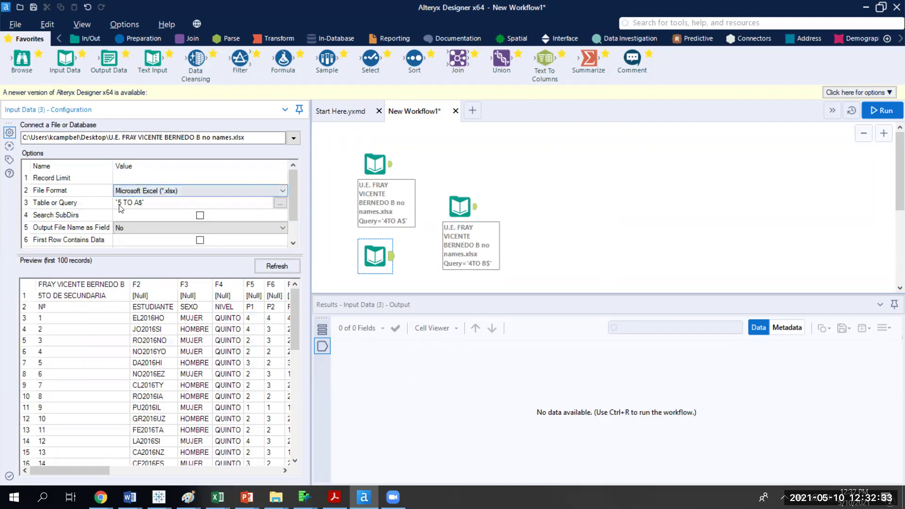
- Start the data import on line 3, refresh the preview, and run the workflow
scroll(293, 202, "down", 1)
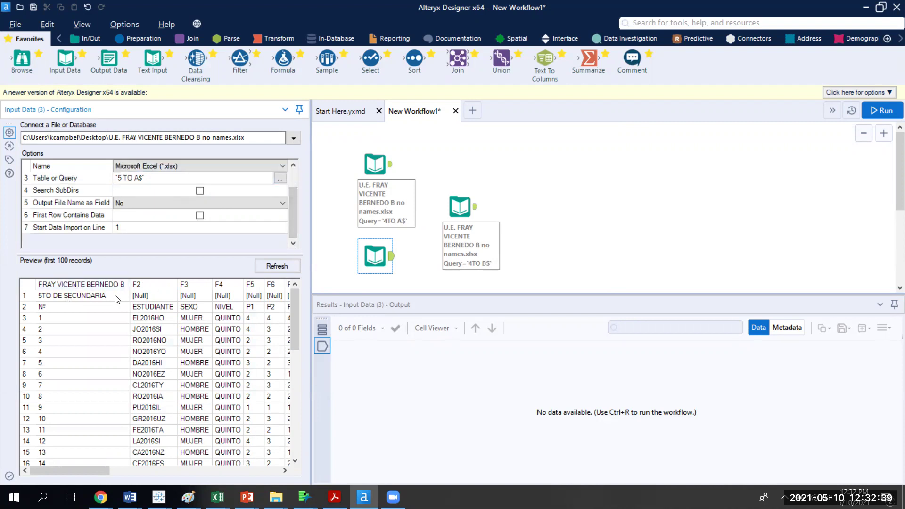
left_click(115, 228)
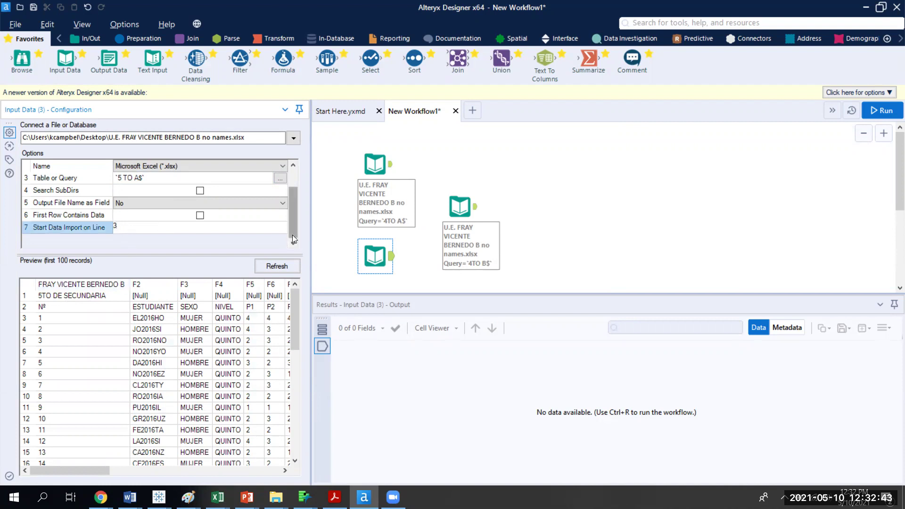
left_click(283, 265)
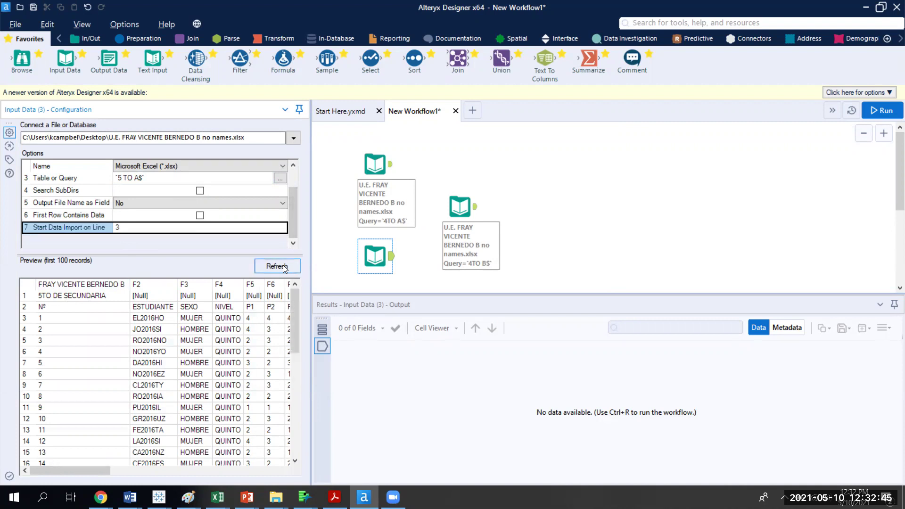
left_click(877, 111)
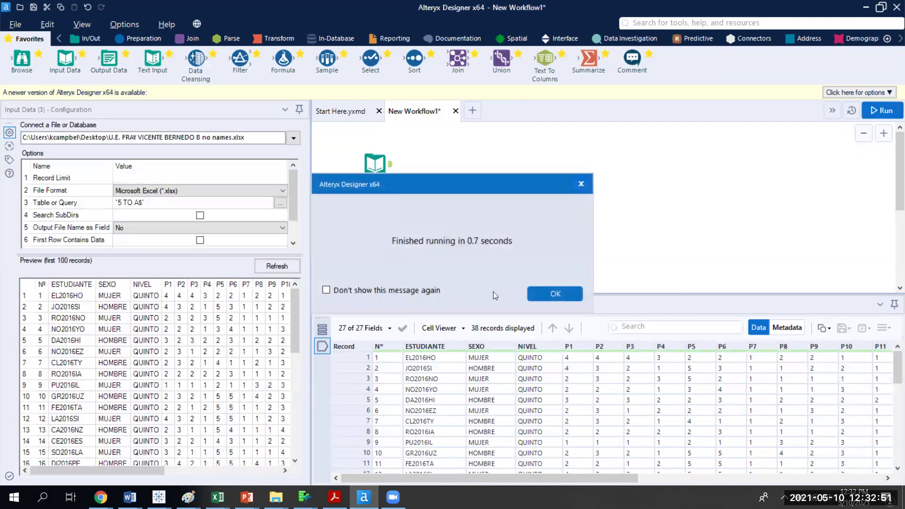
- Check each input's results: 33 records for 4TO A, 28 for 4TO B and 38 for 5 TO A
left_click(546, 297)
left_click(394, 261)
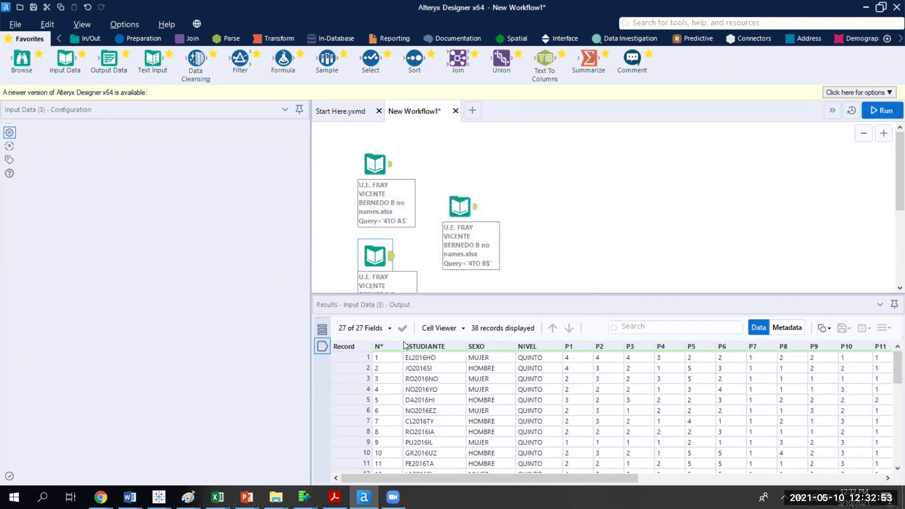
left_click(390, 260)
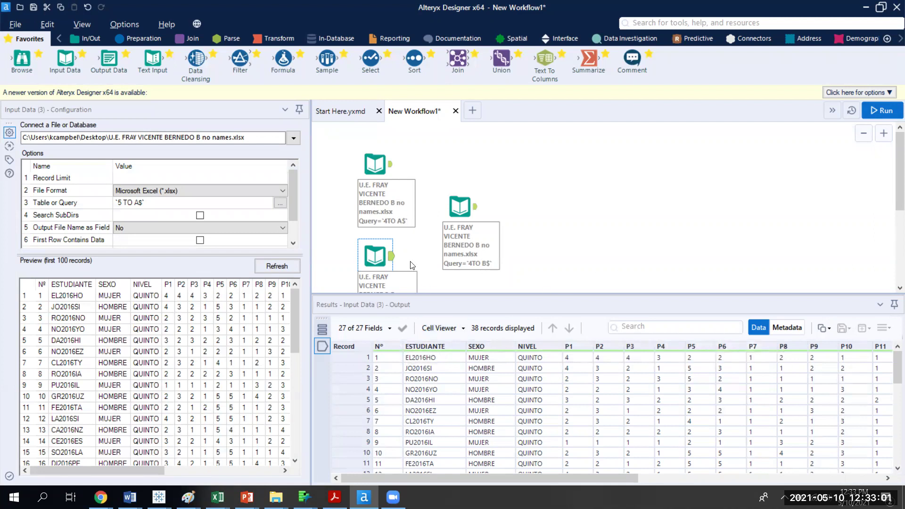
left_click(387, 165)
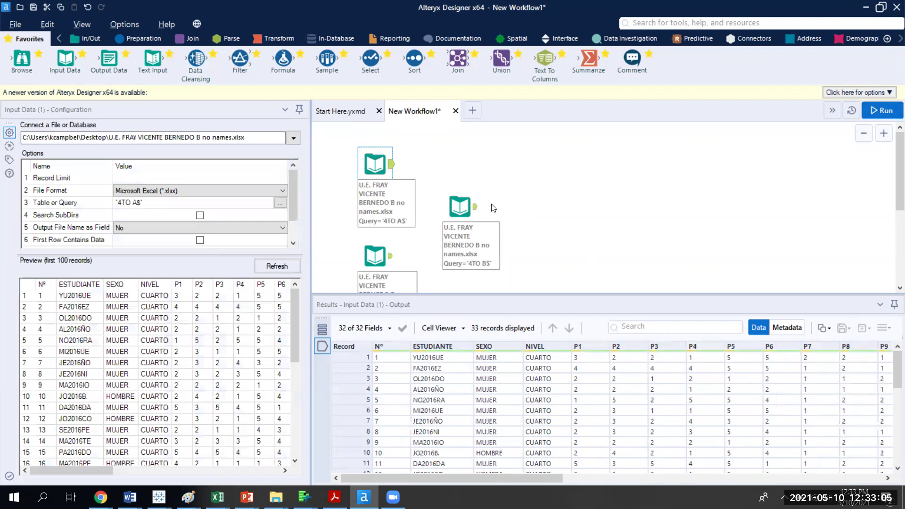
left_click(471, 205)
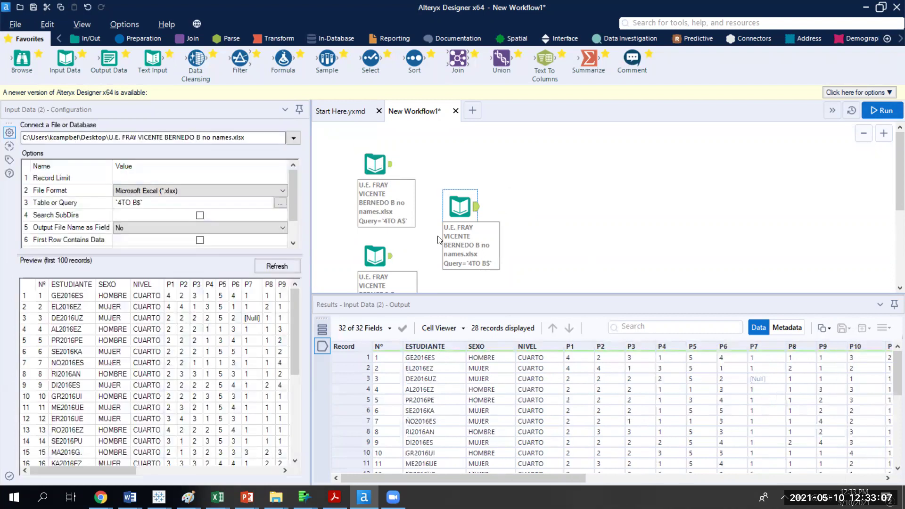
left_click(389, 255)
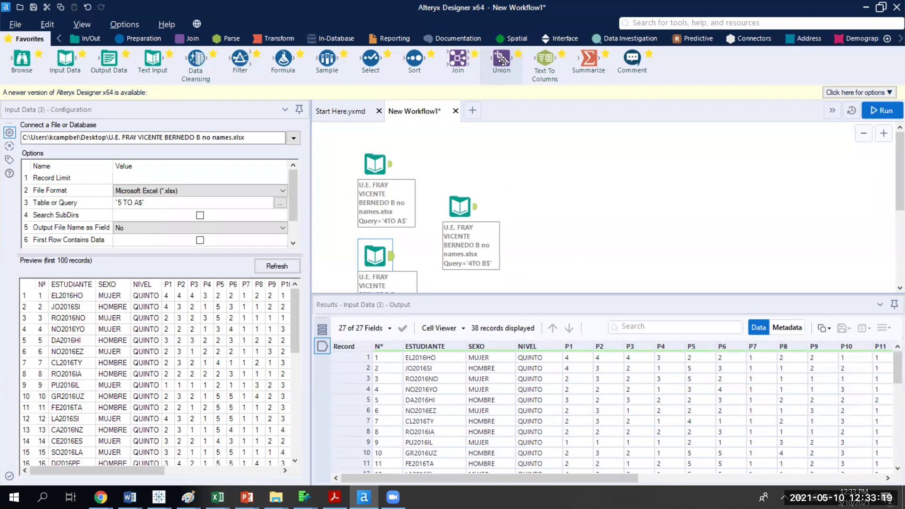
- Add a Union tool and connect the 4TO A, 4TO B and 5 TO A inputs as #1, #2 and #3
left_click_drag(501, 60, 558, 200)
left_click_drag(391, 164, 542, 202)
left_click_drag(475, 206, 544, 201)
left_click_drag(390, 256, 541, 201)
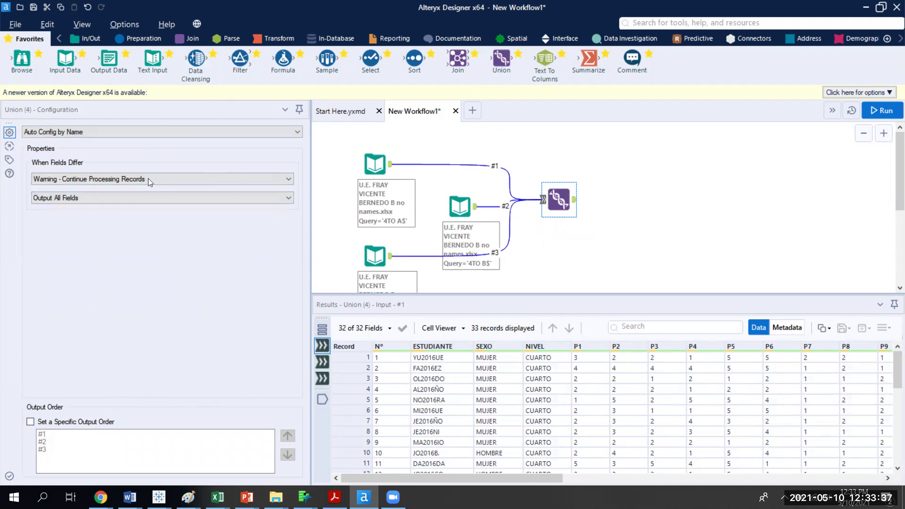
- Enable 'Set a Specific Output Order', move input #3 above #1 and #2, and view the Union output
left_click(30, 421)
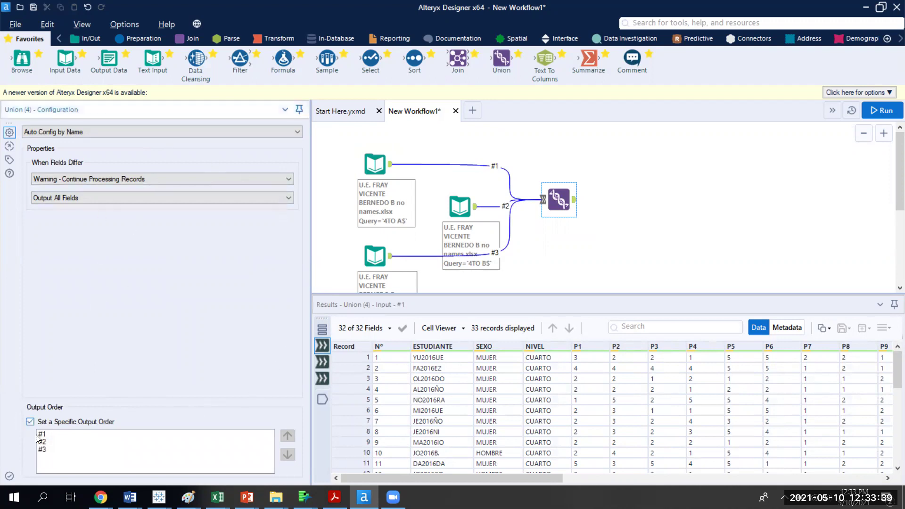
left_click(42, 450)
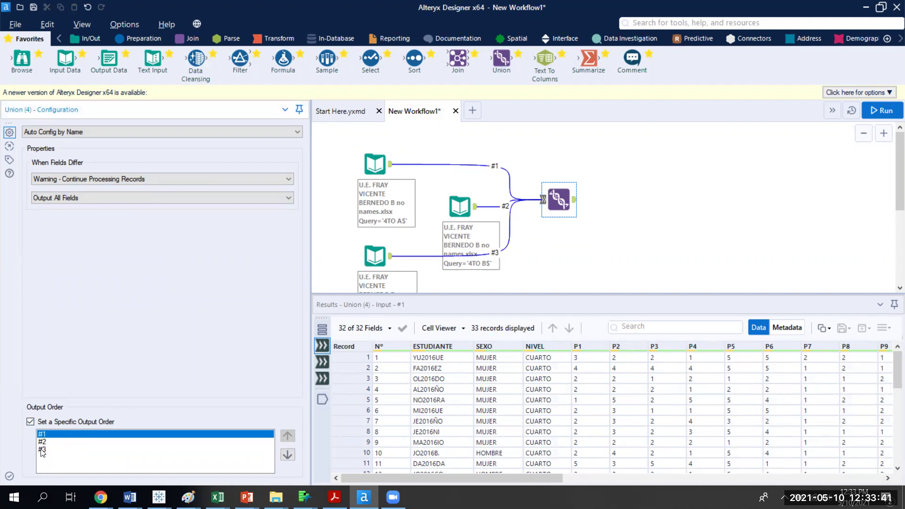
left_click(289, 436)
left_click(288, 436)
left_click(575, 202)
left_click(575, 202)
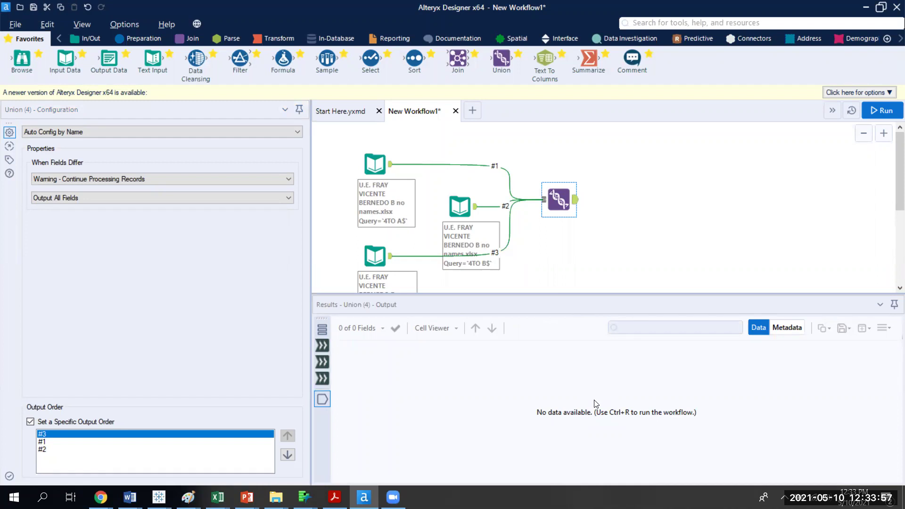
- Run the workflow and view the Union's 99 combined records across 32 fields
left_click(875, 109)
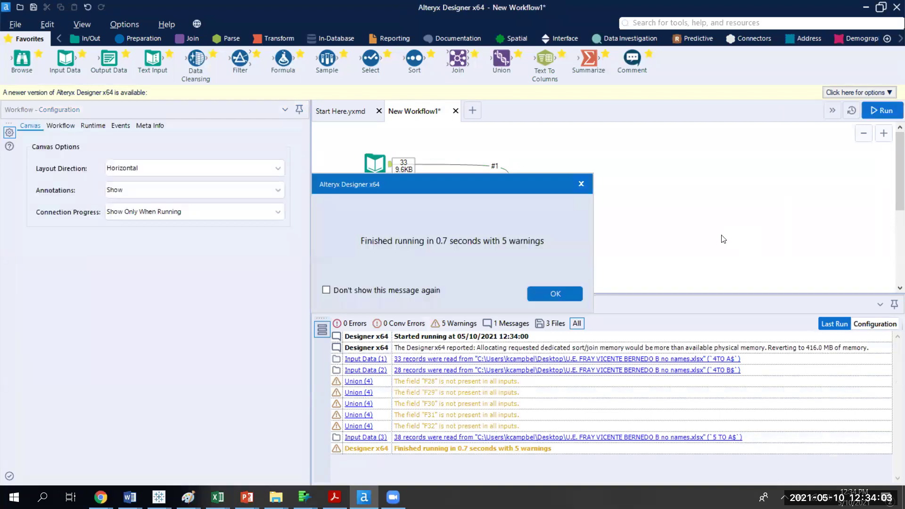
left_click(555, 293)
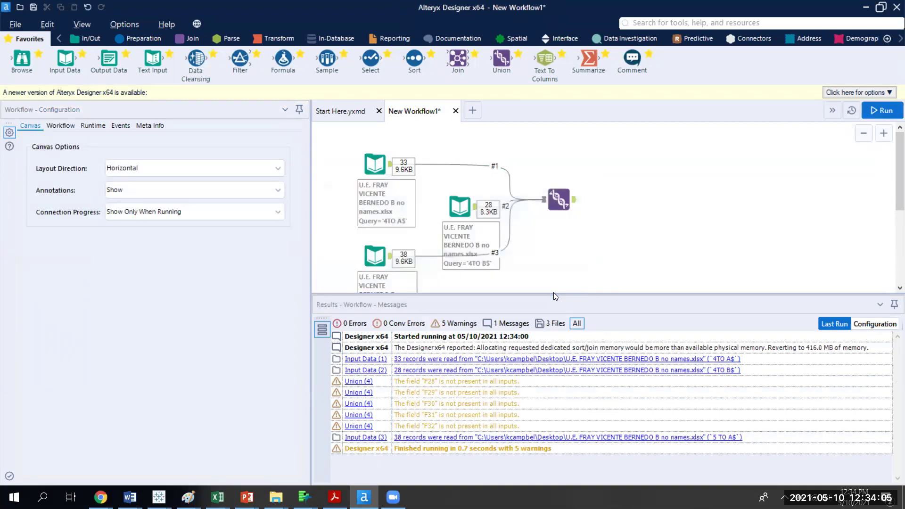
left_click(572, 202)
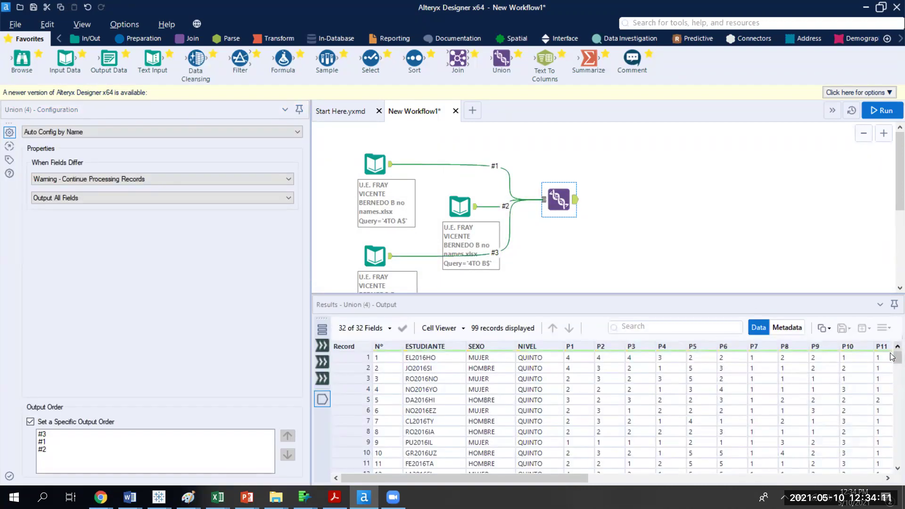
left_click_drag(895, 360, 890, 392)
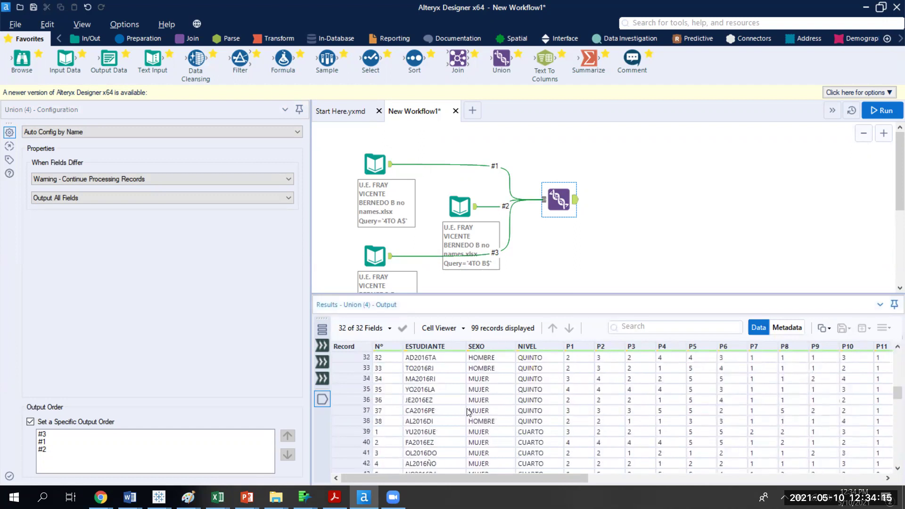
left_click(385, 430)
left_click_drag(892, 398, 892, 423)
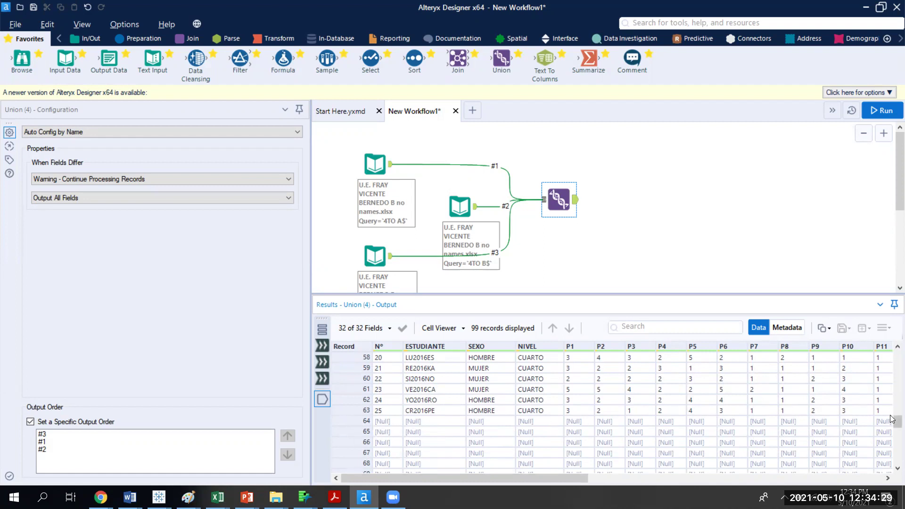
left_click_drag(895, 421, 891, 452)
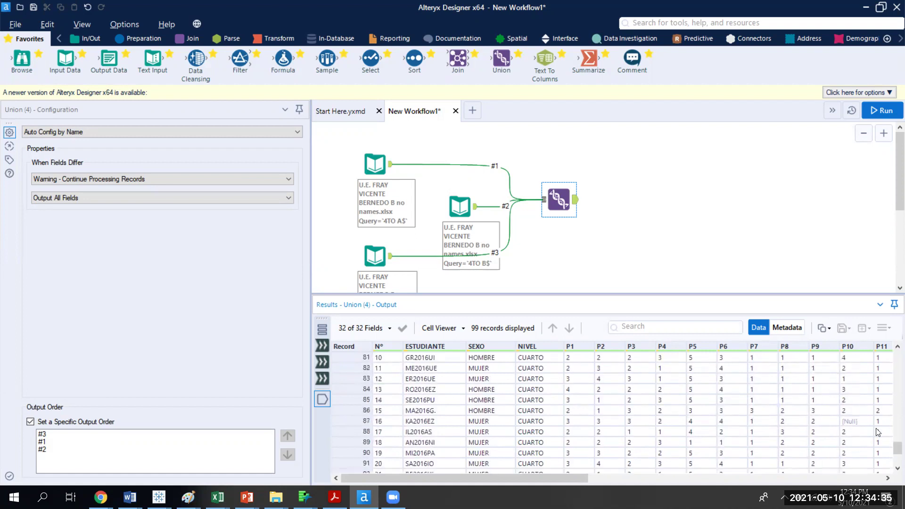
left_click(858, 421)
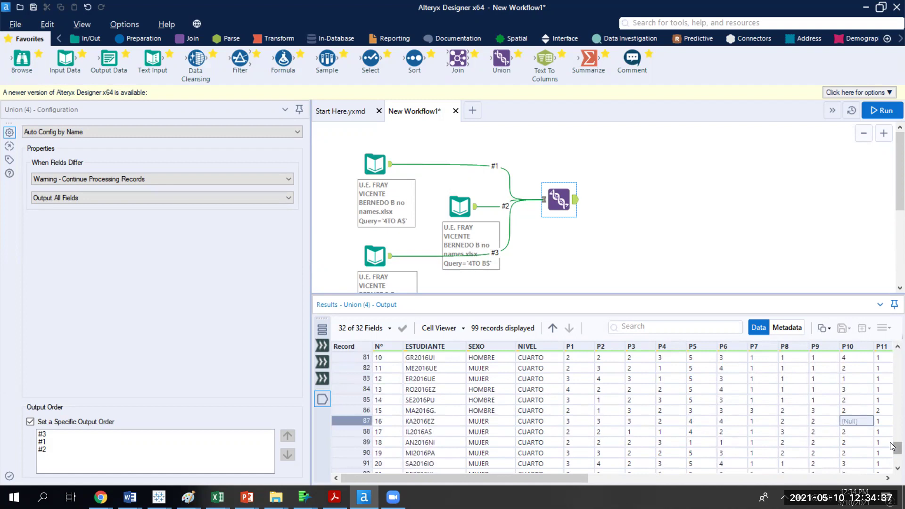
left_click_drag(892, 446, 892, 433)
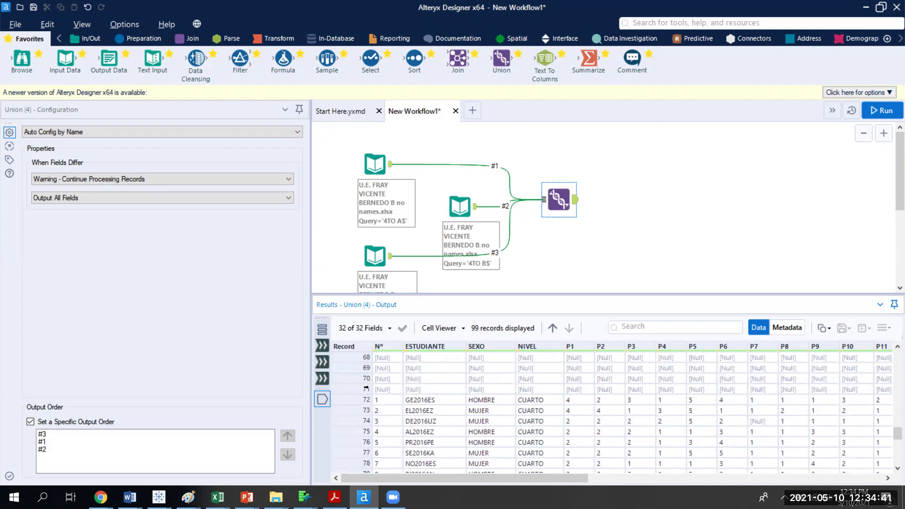
left_click_drag(354, 390, 348, 369)
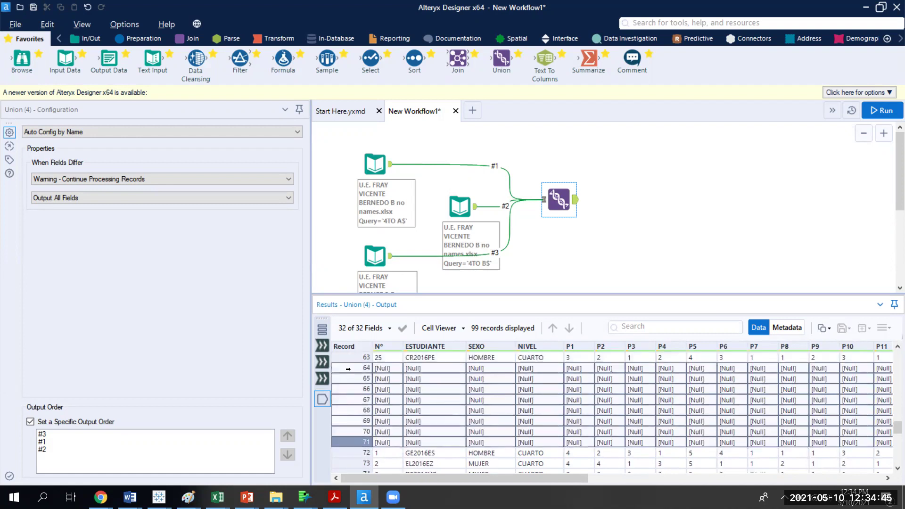
left_click_drag(468, 477, 764, 477)
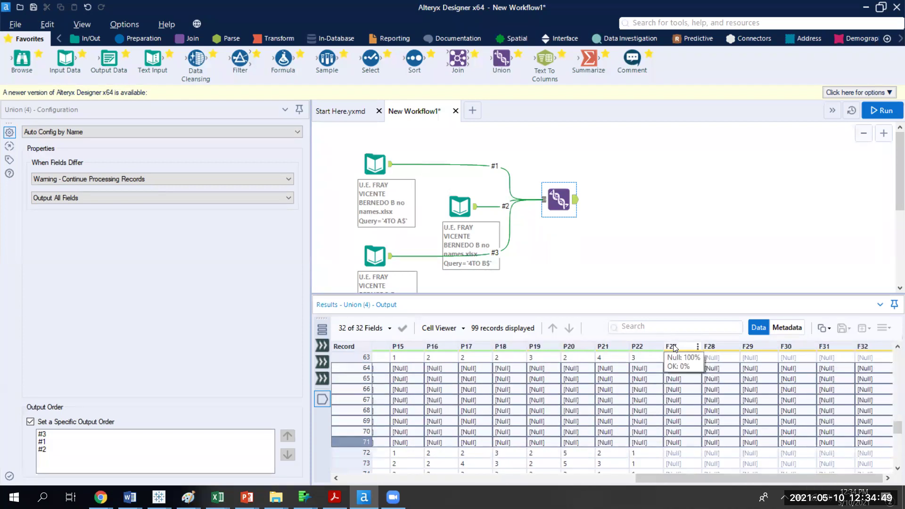
left_click(688, 349)
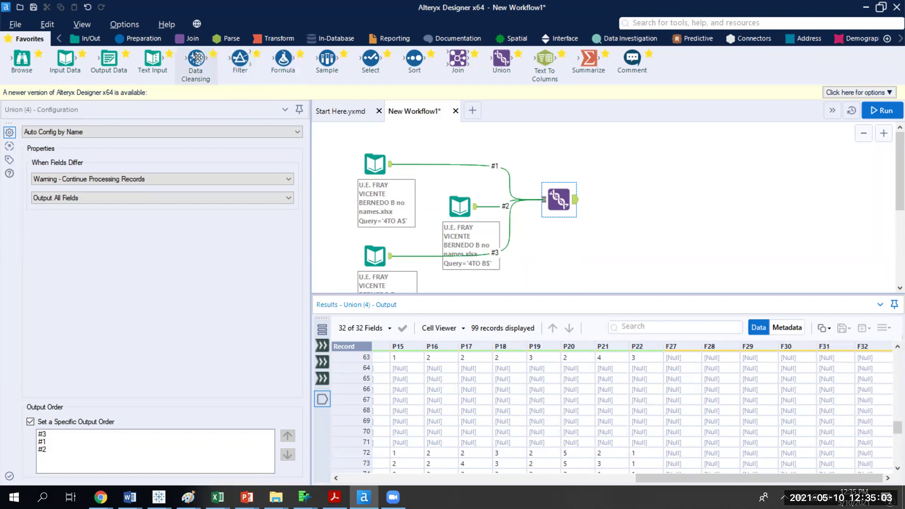
- Add Data Cleansing after the Union, removing null rows and null columns, with both Replace Nulls options off
left_click_drag(195, 59, 622, 201)
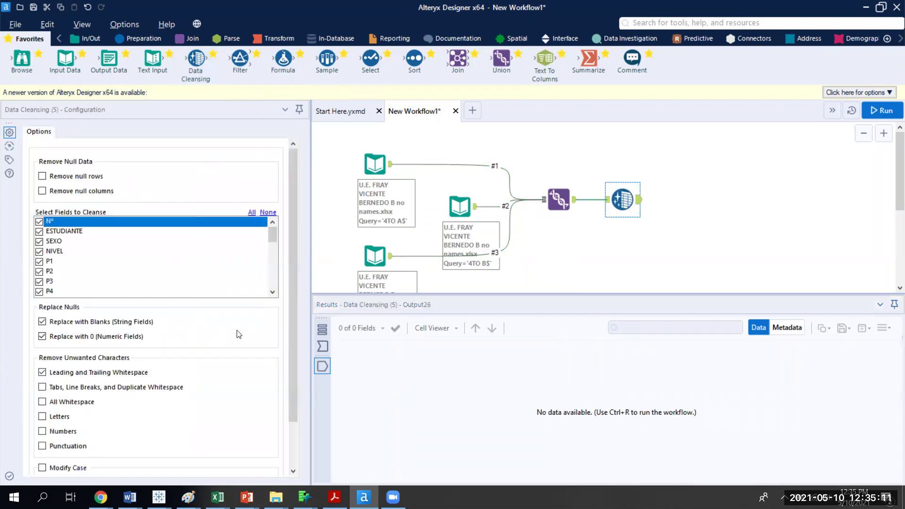
left_click(42, 177)
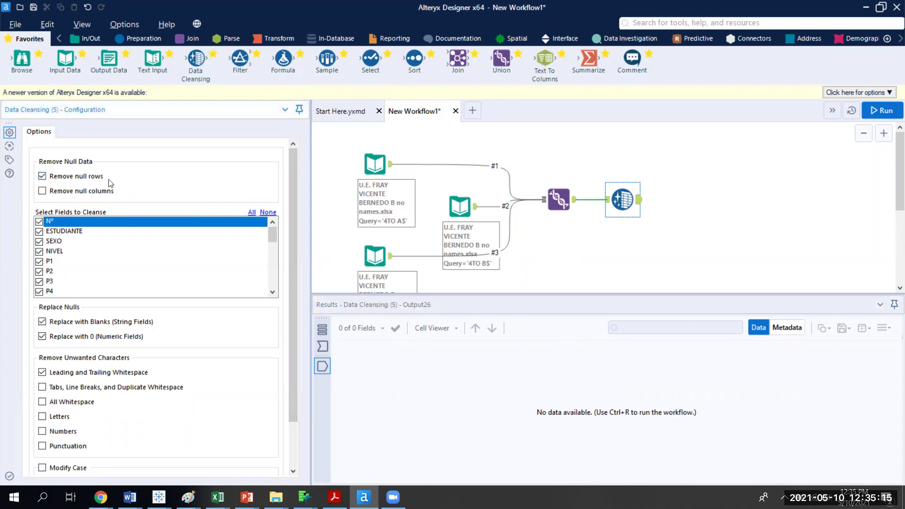
left_click(42, 193)
left_click(42, 322)
left_click(42, 336)
- Review each input's configuration and records (QUINTO, 4TO B$), ending on the 33-record 4TO A$ input
left_click(389, 167)
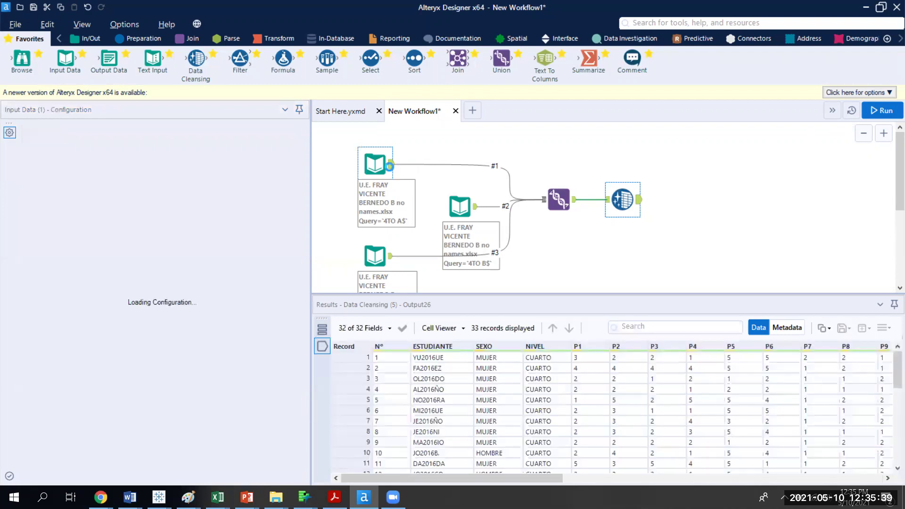
scroll(433, 259, "down", 3)
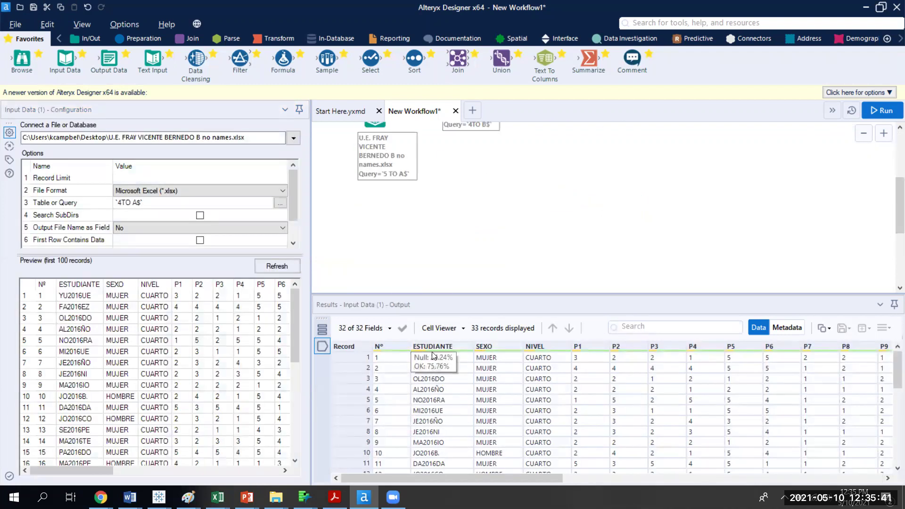
scroll(892, 215, "up", 3)
left_click(390, 260)
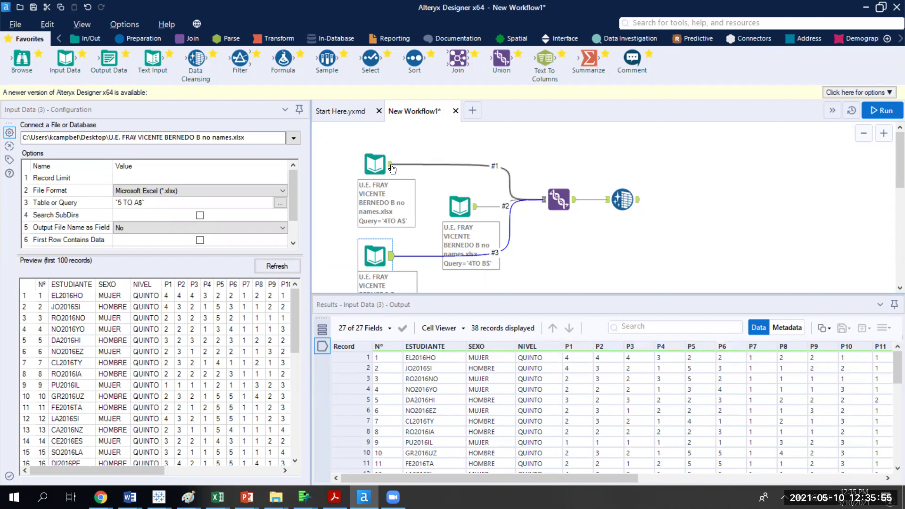
left_click(473, 207)
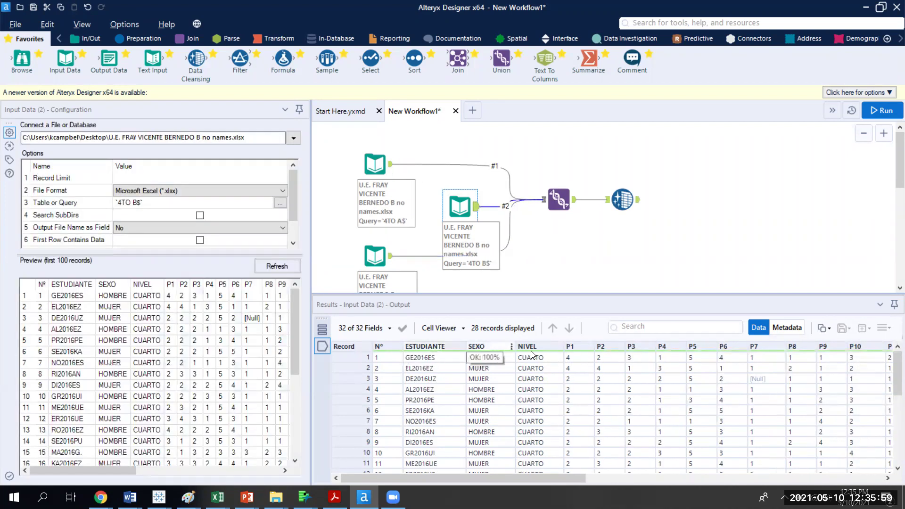
left_click(384, 165)
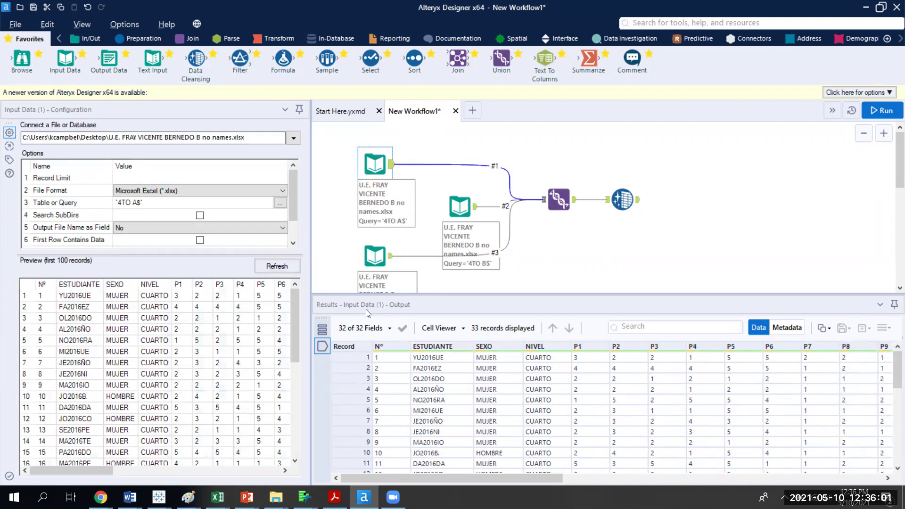
mouse_move(422, 351)
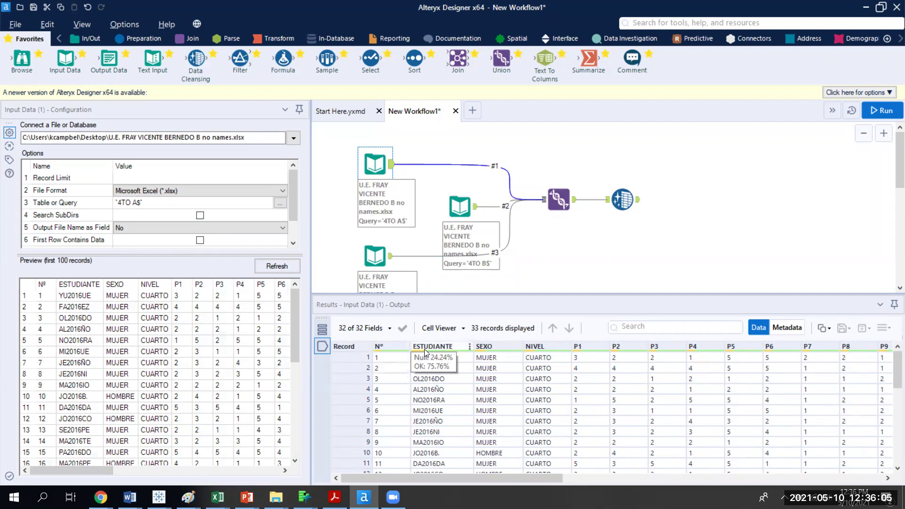
mouse_move(895, 370)
left_mouse_down()
mouse_move(890, 464)
mouse_move(895, 363)
left_mouse_up()
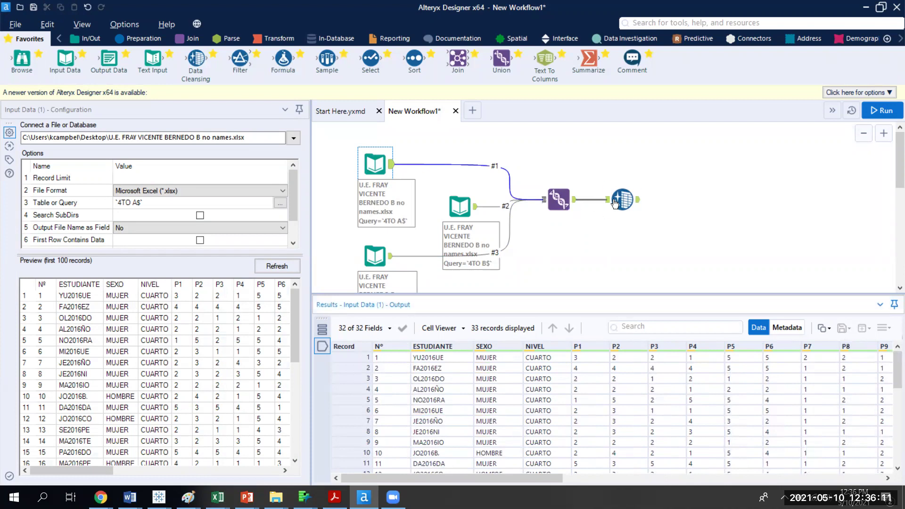
- Rerun the workflow, dismiss the finished message, and inspect the 99 records entering Data Cleansing
left_click(884, 109)
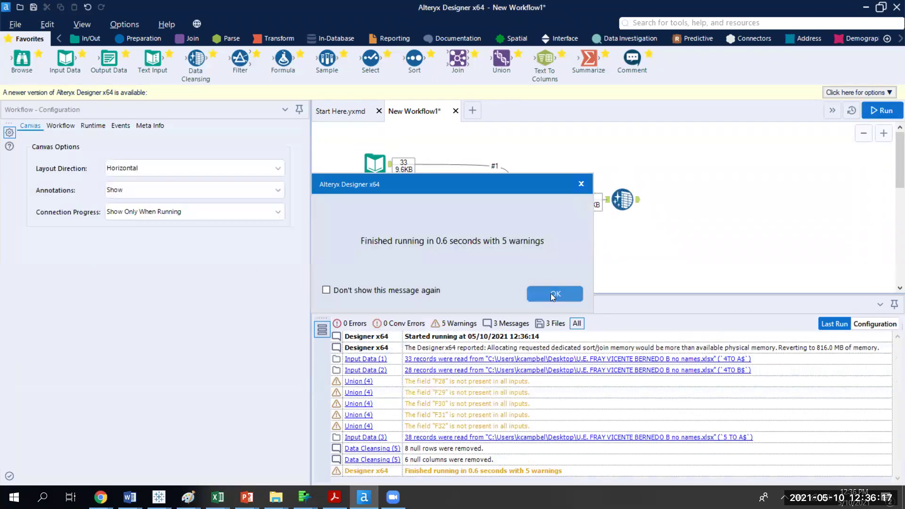
left_click(551, 293)
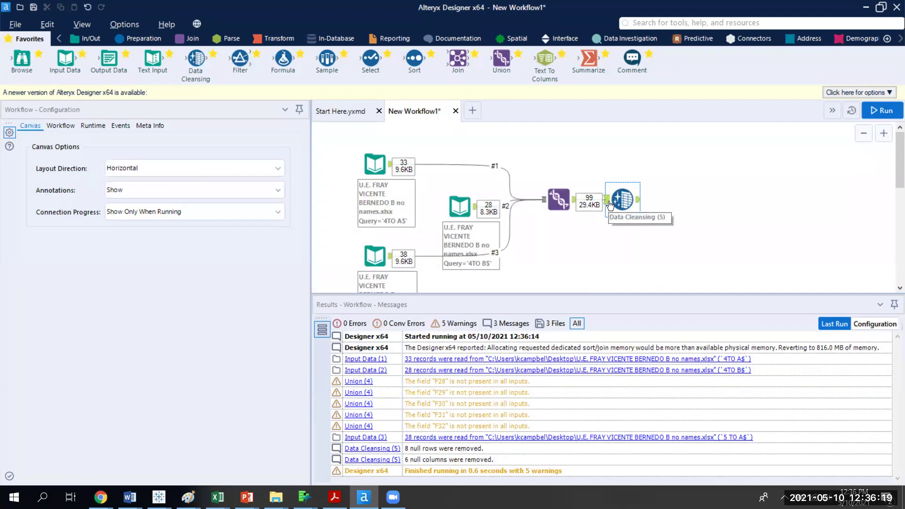
left_click(607, 201)
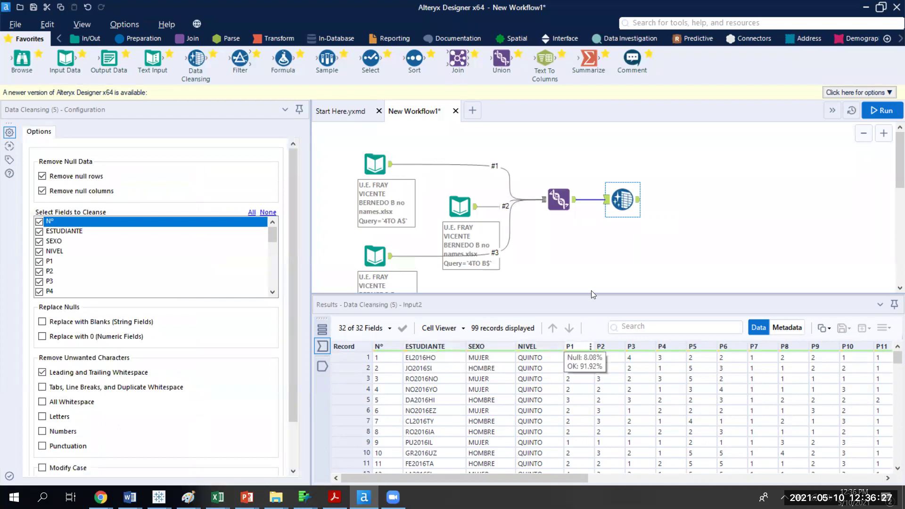
- Inspect the 91 cleansed records in 26 fields, then show the run log: 0 errors, 5 warnings
left_click(638, 200)
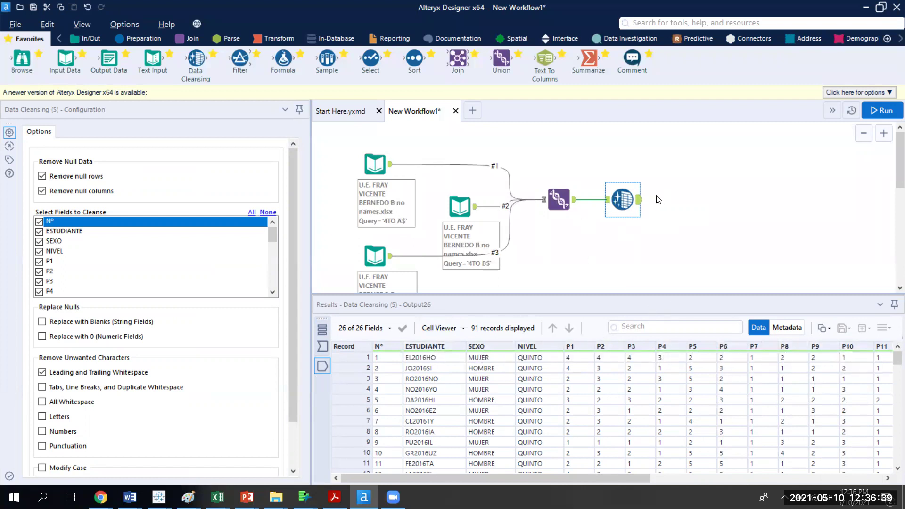
left_click(643, 203)
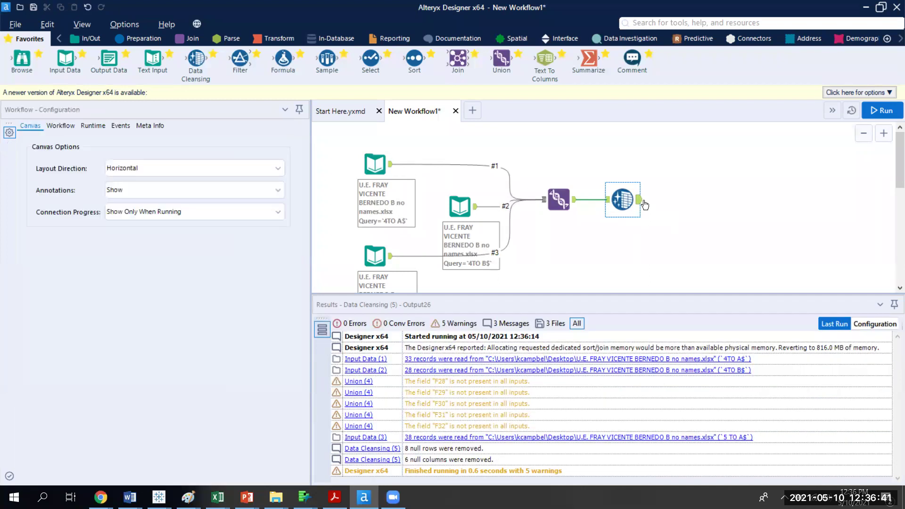